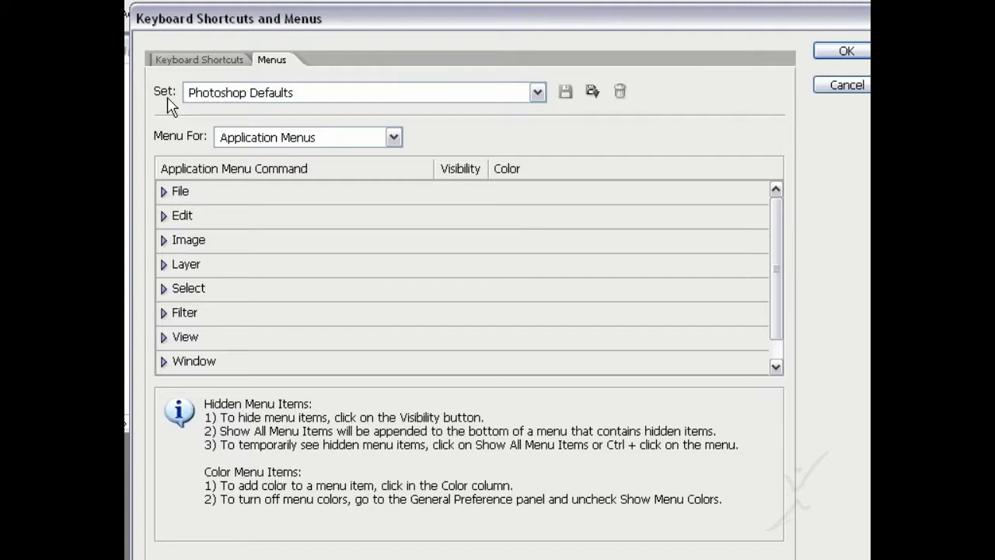
Create a new menu set based on the defaults named 'My Style Menu'.
{"action": "left_click", "coordinate": [261, 97]}
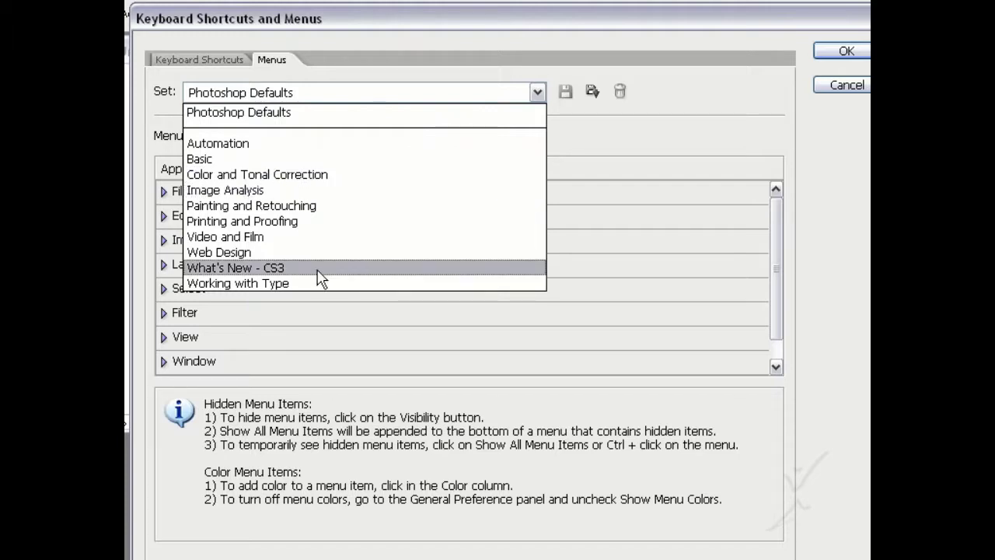
{"action": "left_click", "coordinate": [614, 145]}
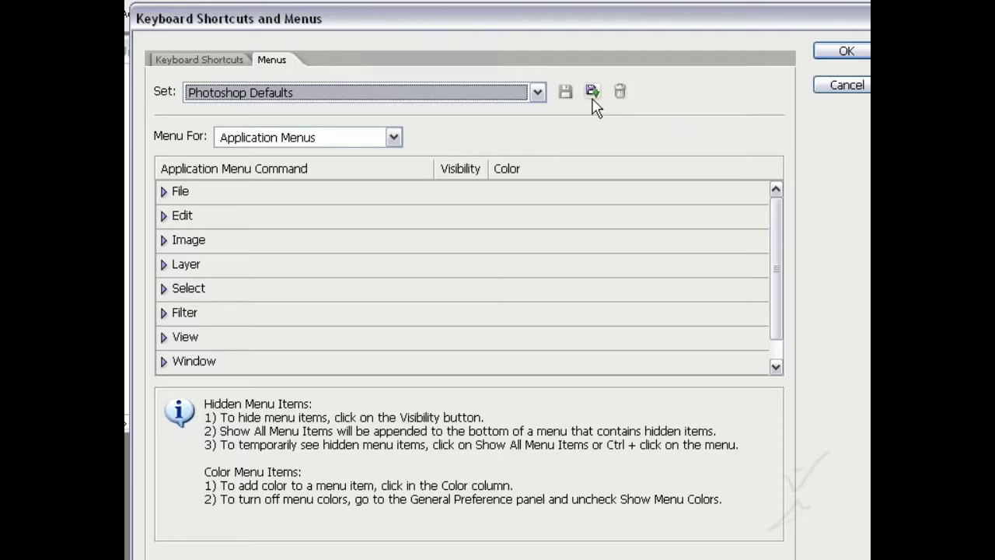
{"action": "left_click", "coordinate": [592, 99]}
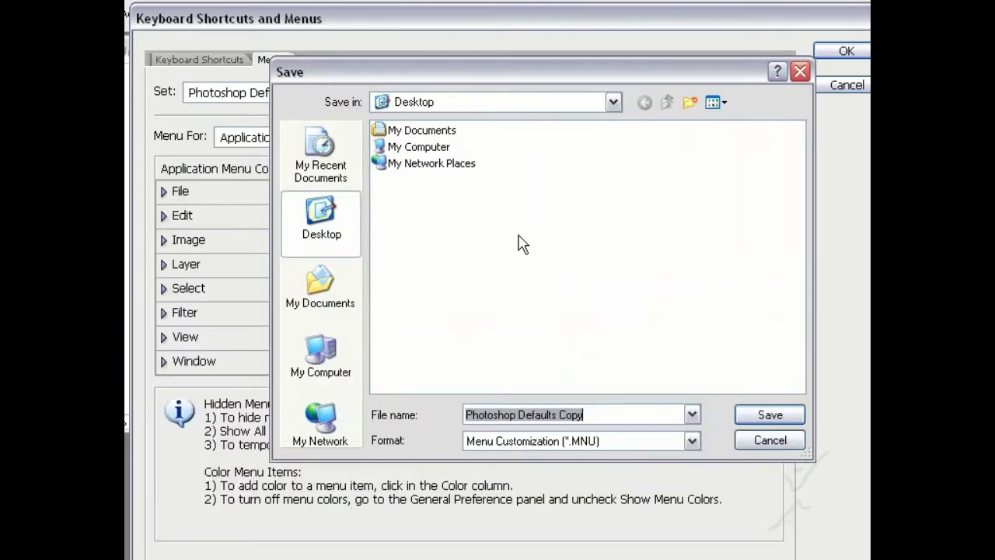
{"action": "type", "text": "My Style Menu"}
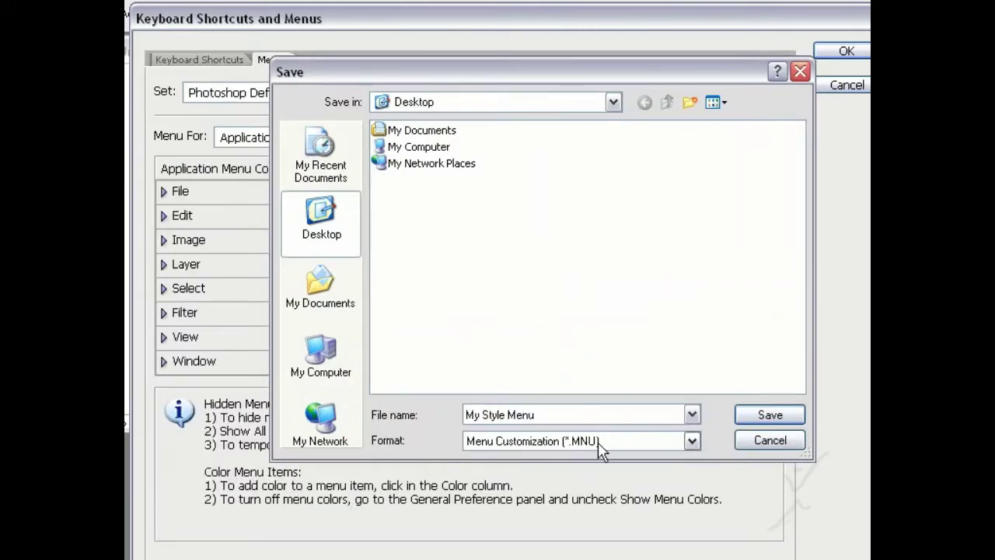
{"action": "left_click", "coordinate": [768, 414]}
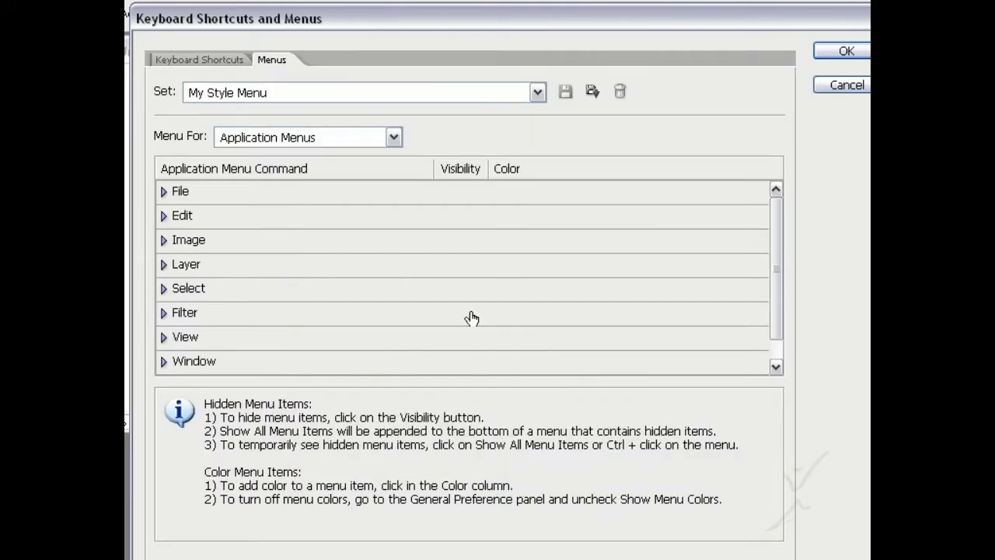
Hide Check In…, Save for Web & Devices… and Import> in the File menu.
{"action": "left_click", "coordinate": [164, 192]}
{"action": "scroll", "coordinate": [744, 249], "scroll_direction": "down", "scroll_amount": 4}
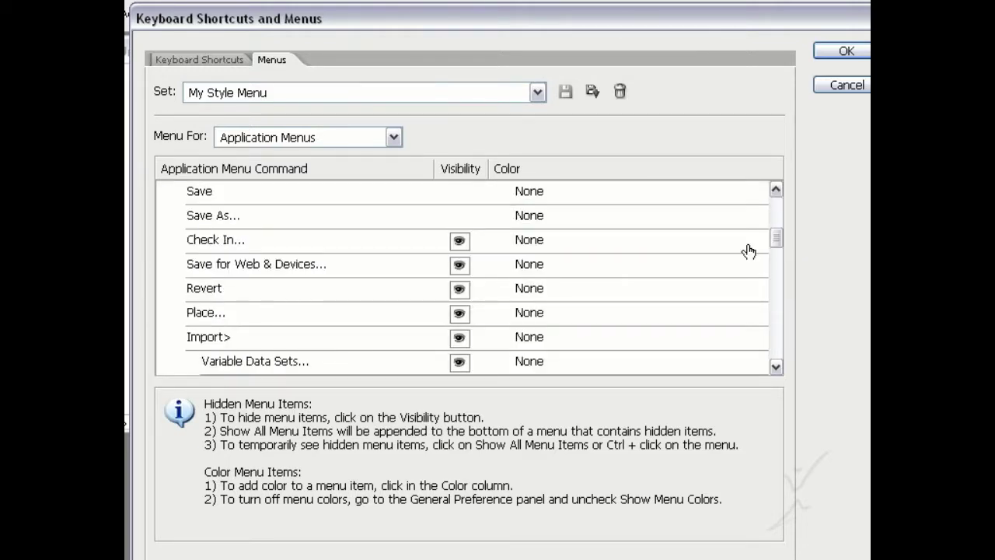
{"action": "left_click", "coordinate": [460, 242]}
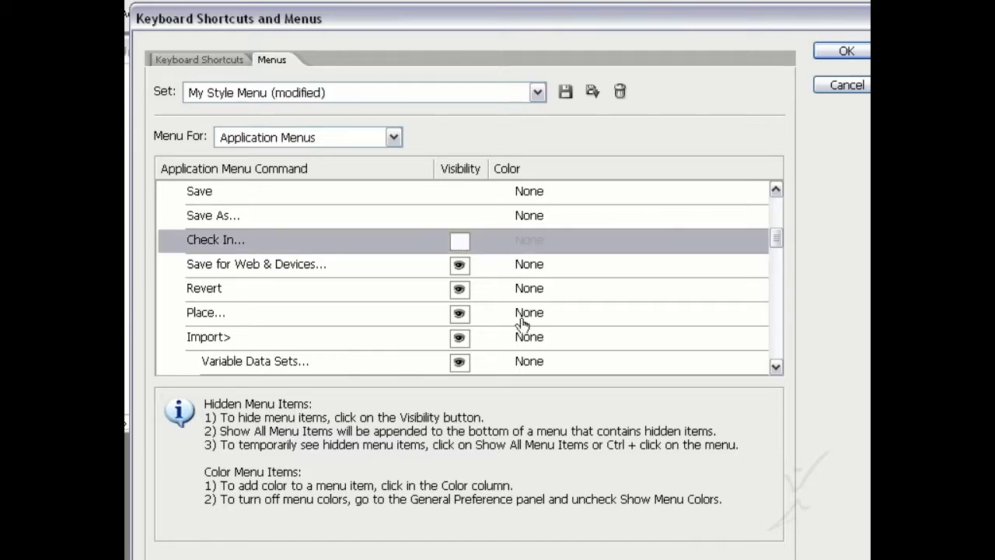
{"action": "left_click", "coordinate": [436, 266]}
{"action": "scroll", "coordinate": [428, 300], "scroll_direction": "down", "scroll_amount": 1}
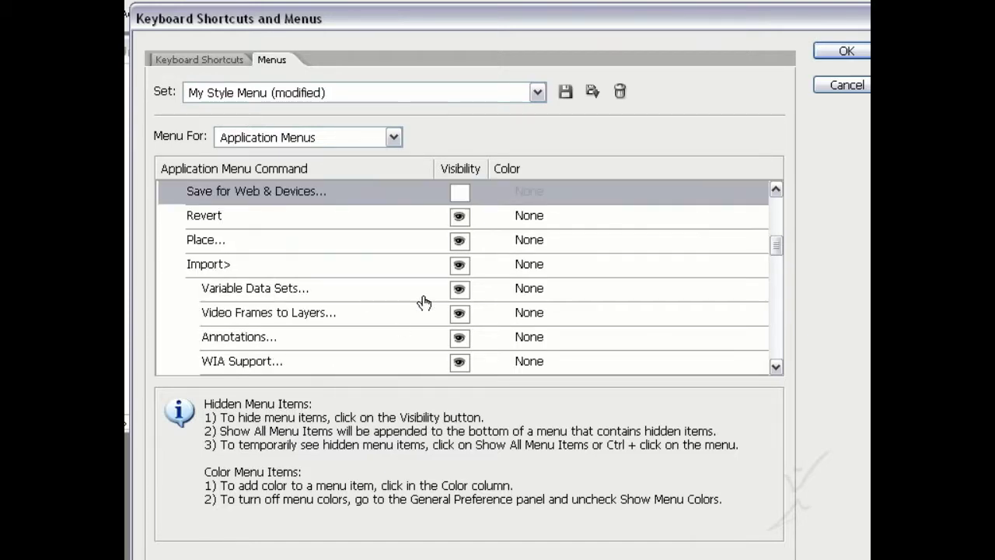
{"action": "left_click", "coordinate": [461, 270]}
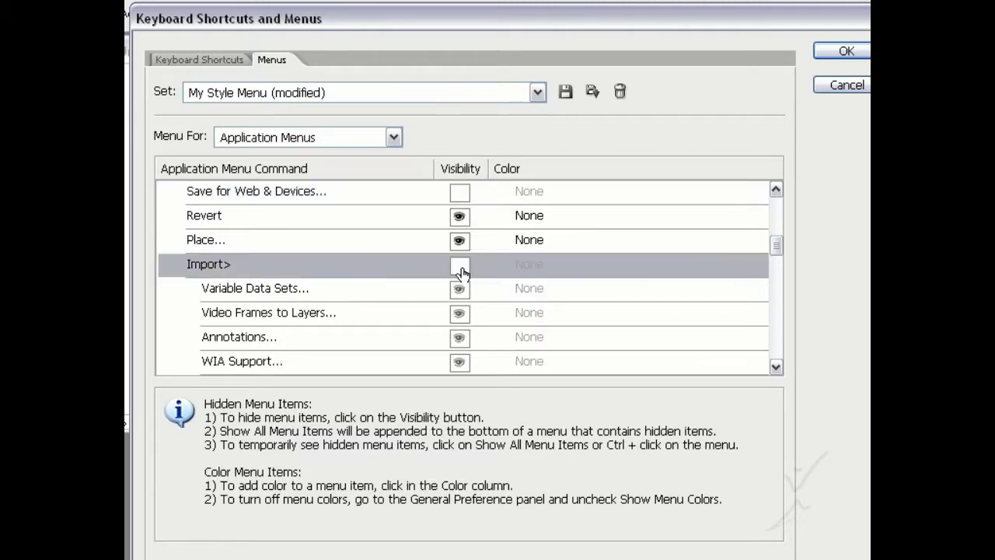
{"action": "left_click_drag", "start_coordinate": [776, 245], "coordinate": [776, 210]}
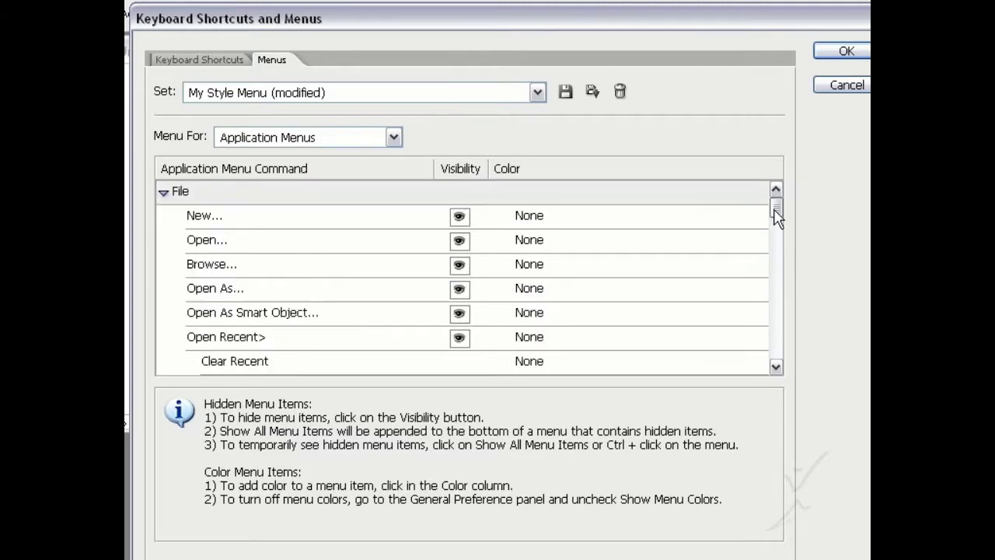
Collapse File, expand the Image menu and colour its Mode> entry yellow.
{"action": "left_click", "coordinate": [171, 199]}
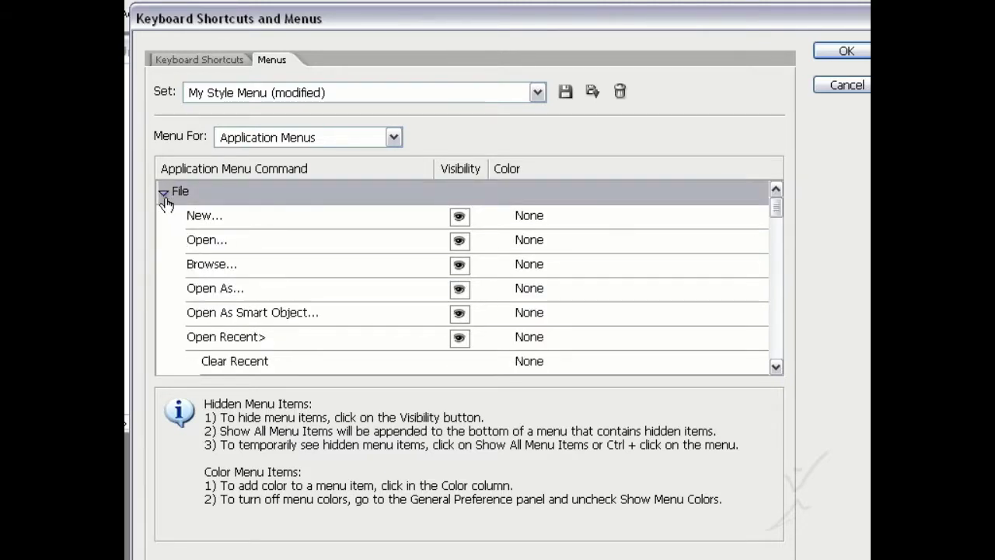
{"action": "left_click", "coordinate": [163, 192]}
{"action": "left_click", "coordinate": [163, 240]}
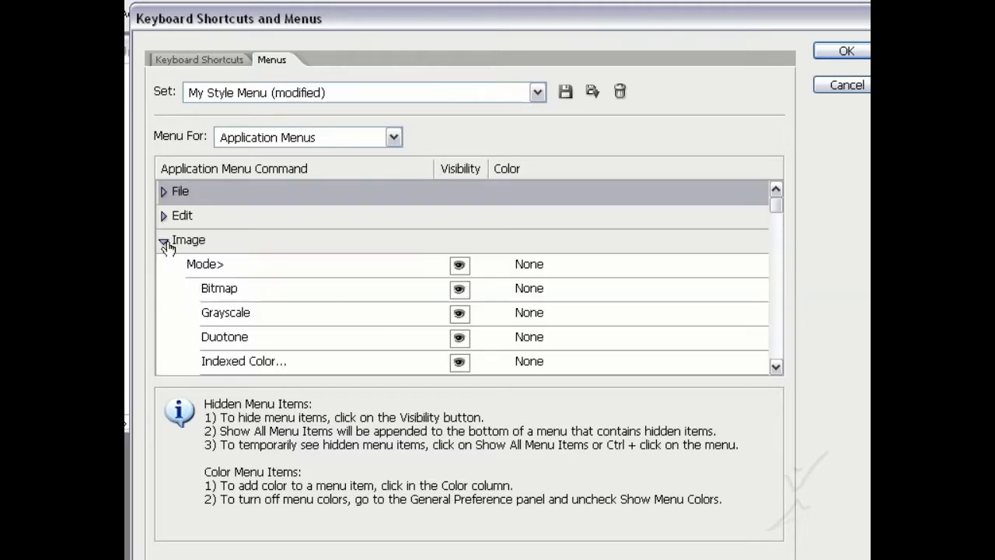
{"action": "left_click", "coordinate": [278, 275]}
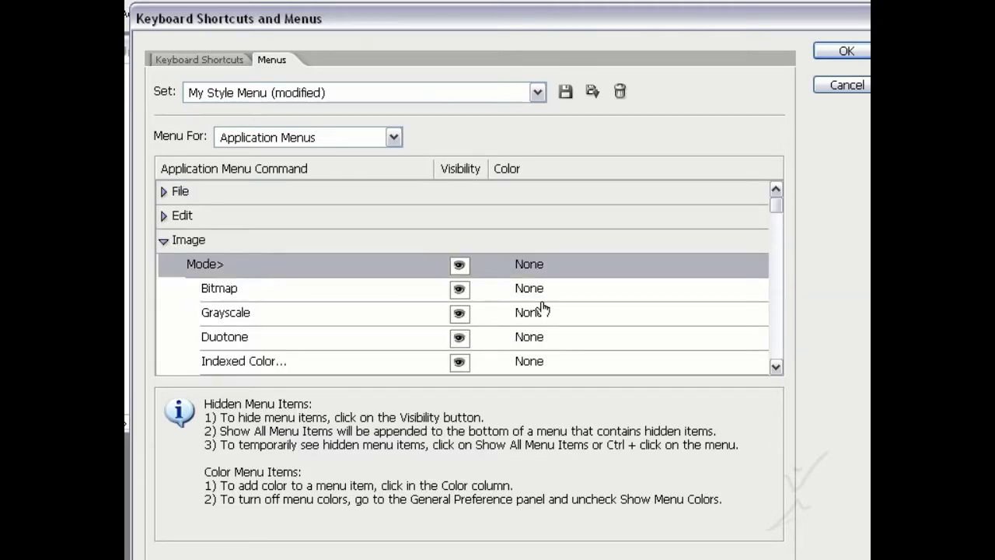
{"action": "left_click", "coordinate": [460, 266]}
{"action": "left_click", "coordinate": [527, 265]}
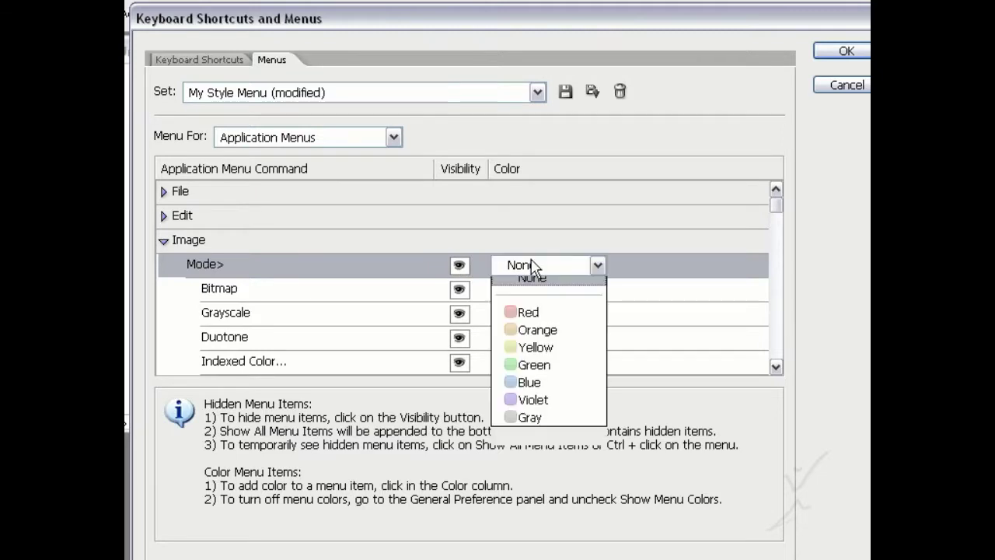
{"action": "left_click", "coordinate": [558, 356]}
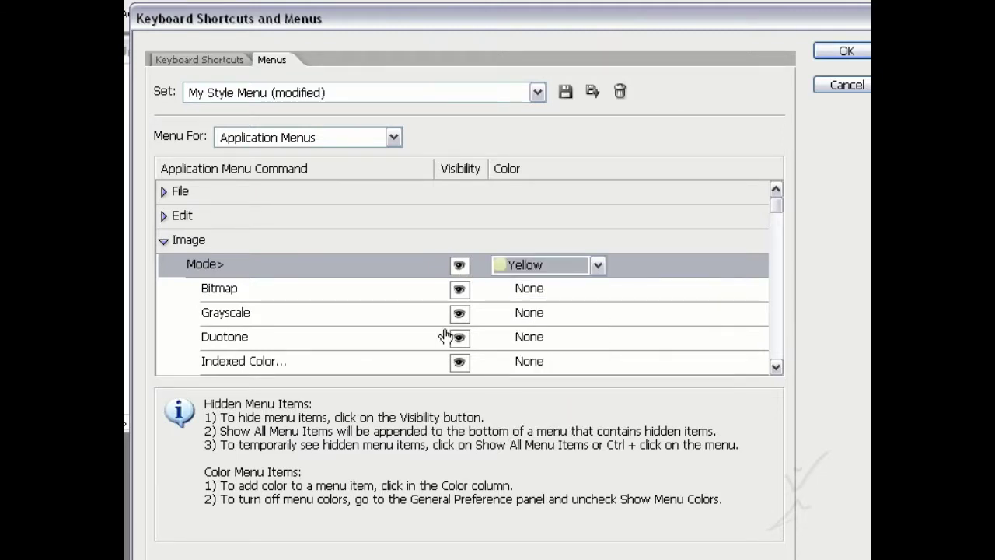
Colour Grayscale gray, Duotone violet and Bitmap blue, then apply the menu set.
{"action": "left_click", "coordinate": [544, 314]}
{"action": "left_click", "coordinate": [544, 474]}
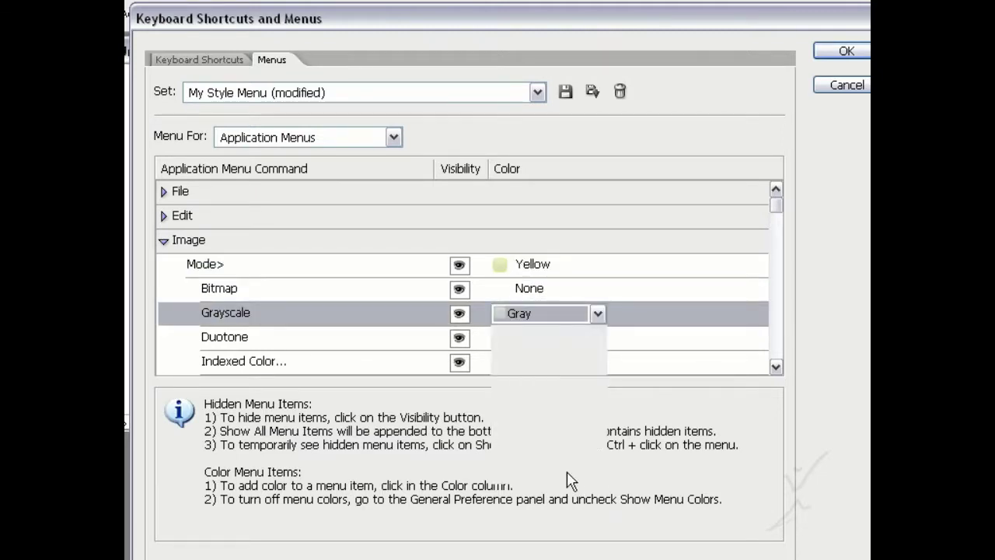
{"action": "left_click", "coordinate": [586, 339]}
{"action": "left_click", "coordinate": [573, 482]}
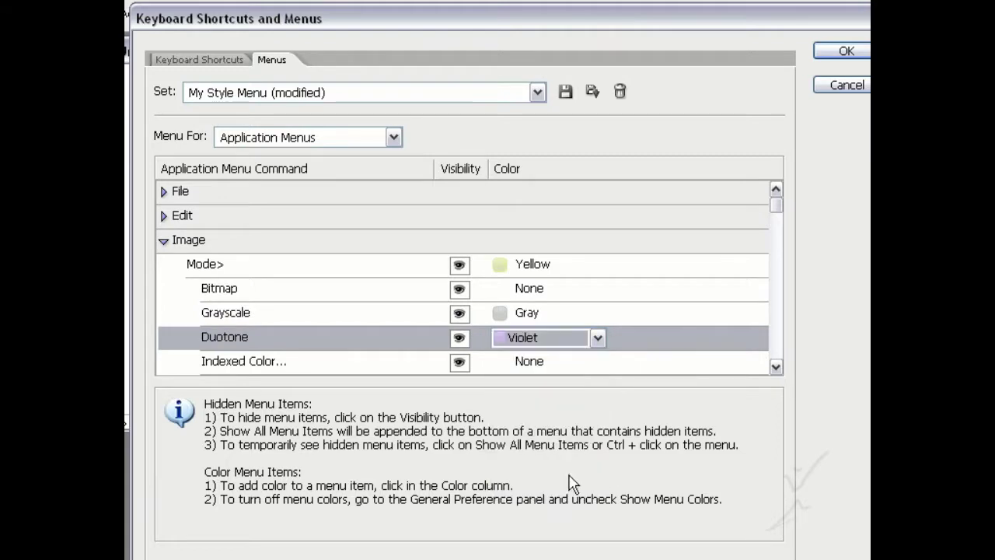
{"action": "left_click", "coordinate": [536, 289]}
{"action": "left_click", "coordinate": [544, 289]}
{"action": "left_click", "coordinate": [596, 421]}
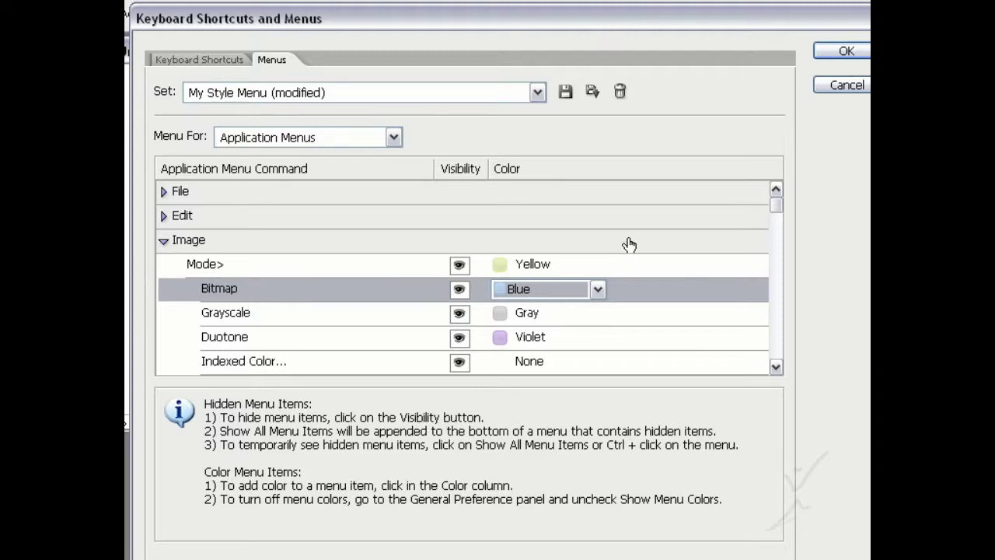
{"action": "left_click", "coordinate": [844, 55]}
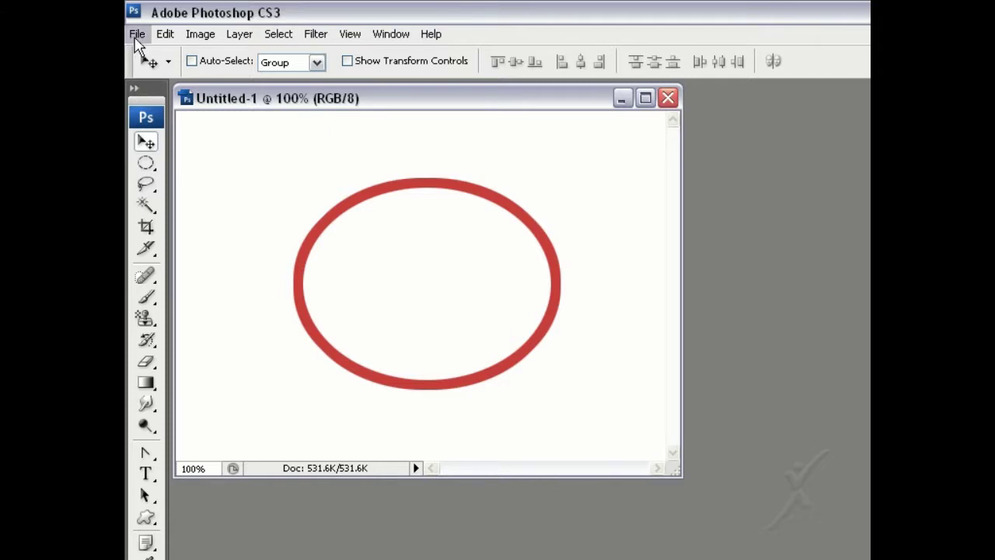
Show all hidden File menu items, then view the colour-coded Image > Mode entries.
{"action": "left_click", "coordinate": [137, 34]}
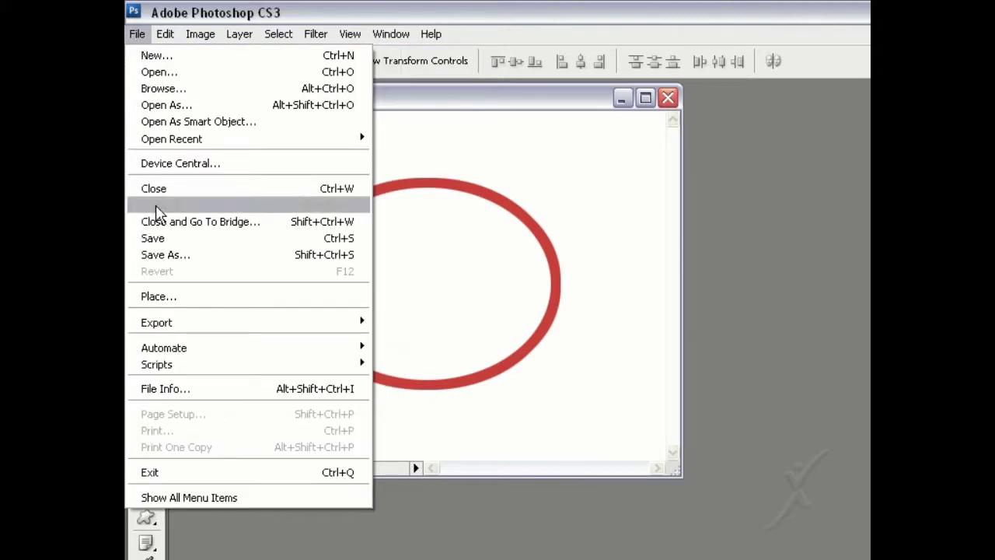
{"action": "left_click", "coordinate": [171, 497]}
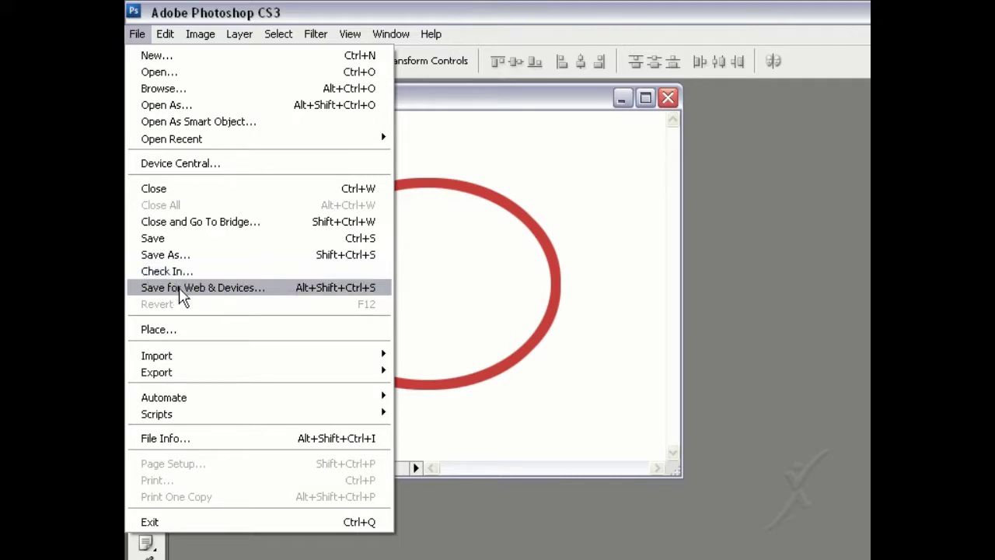
{"action": "mouse_move", "coordinate": [167, 355]}
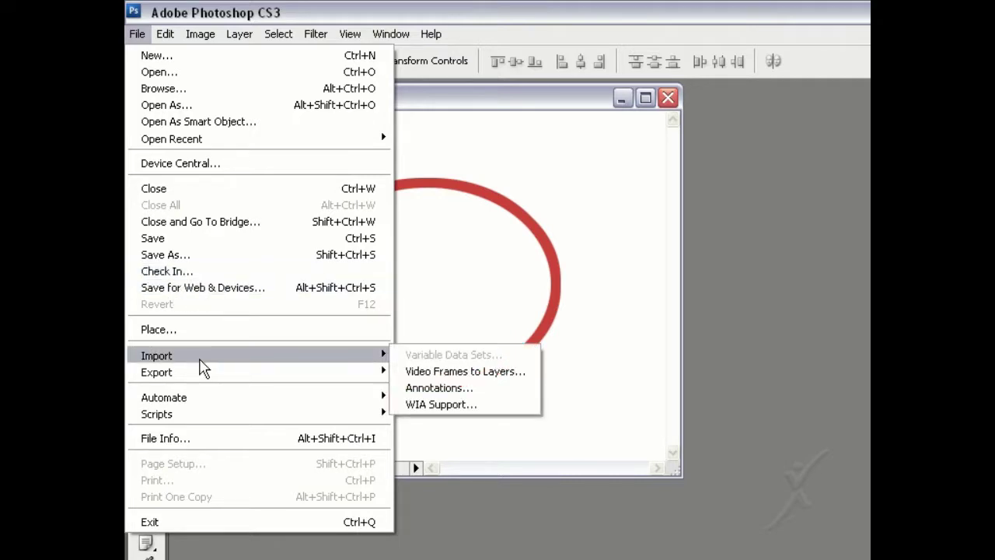
{"action": "left_click", "coordinate": [200, 34]}
{"action": "mouse_move", "coordinate": [209, 56]}
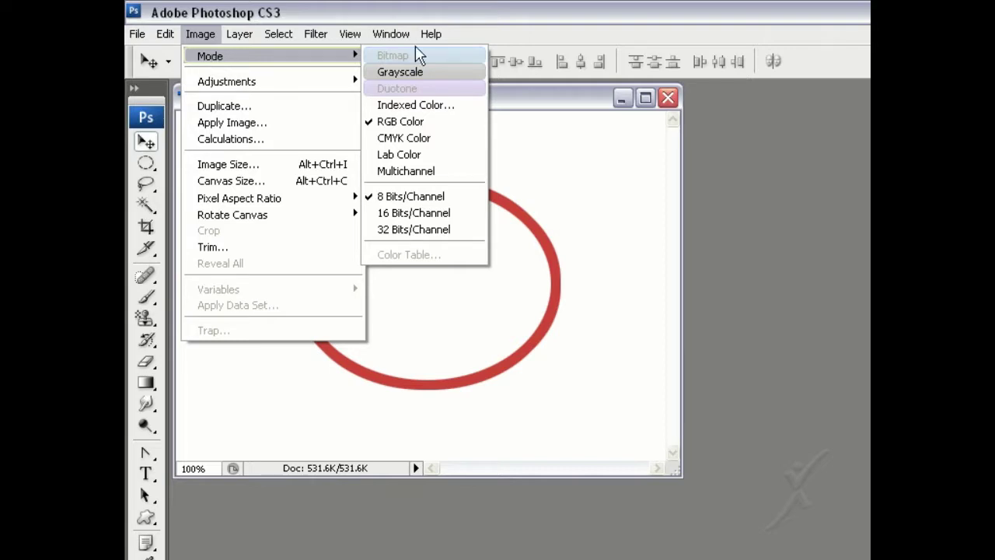
Switch to Window > Workspace > Default Workspace, declining to save the current menu changes.
{"action": "left_click", "coordinate": [392, 35]}
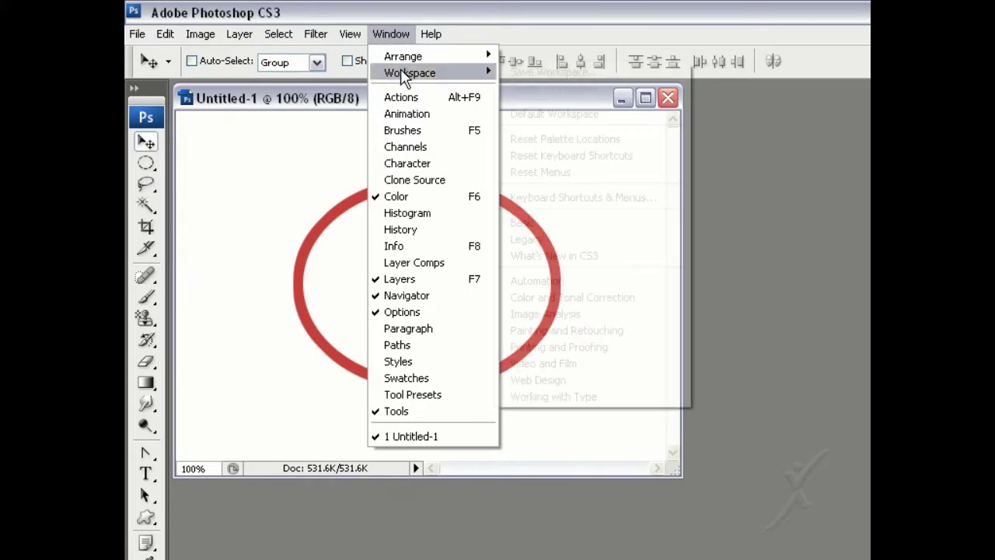
{"action": "mouse_move", "coordinate": [410, 72]}
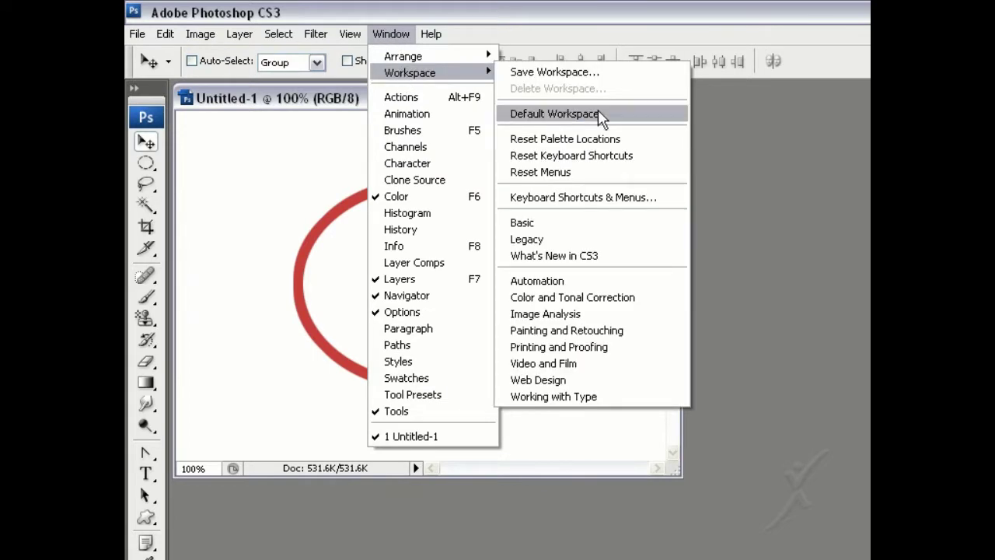
{"action": "left_click", "coordinate": [601, 118]}
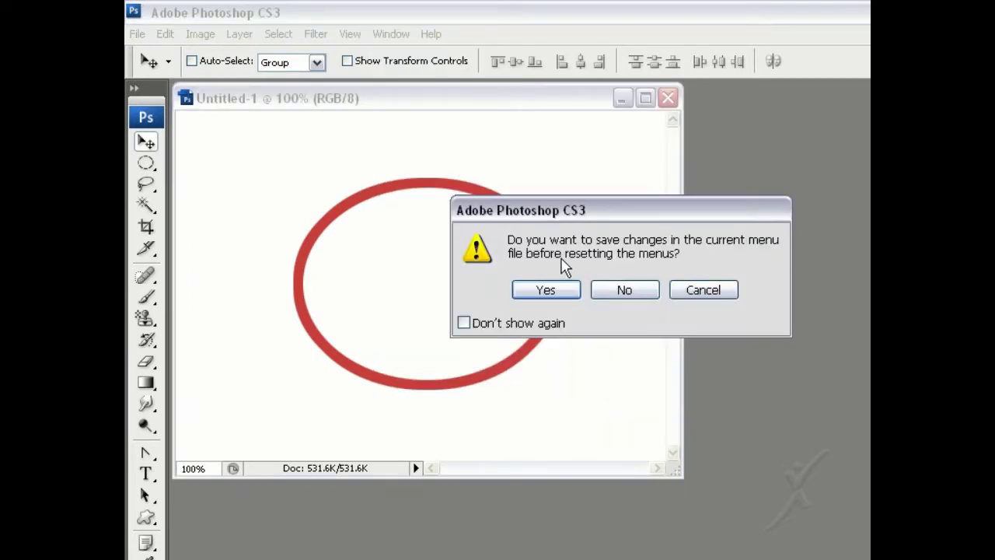
{"action": "left_click", "coordinate": [626, 290]}
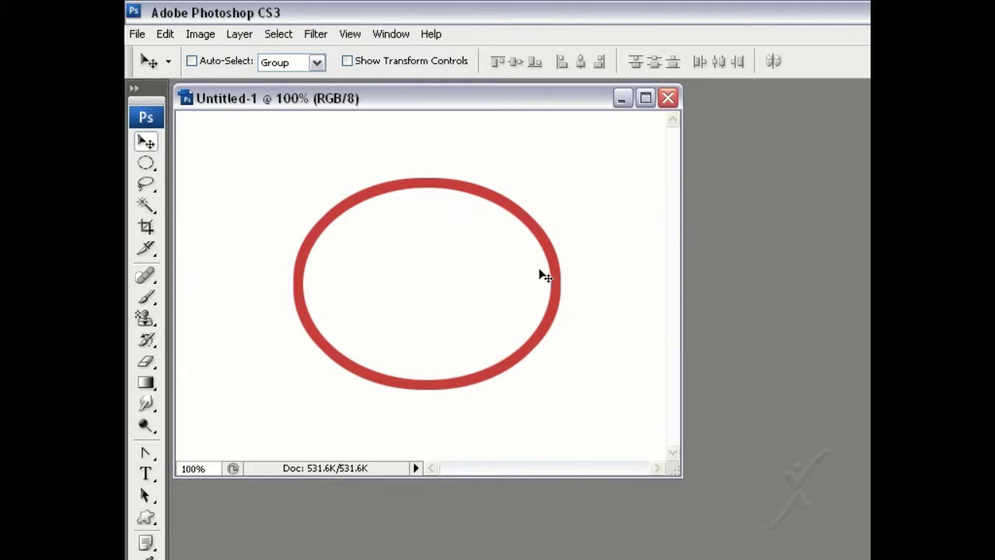
{"action": "left_click", "coordinate": [198, 34]}
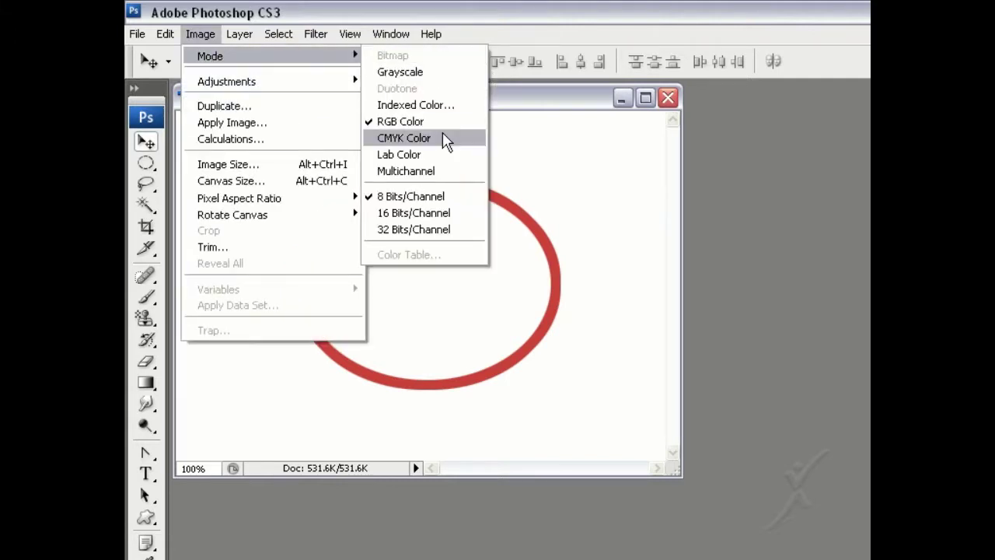
{"action": "left_click", "coordinate": [568, 171]}
{"action": "left_click", "coordinate": [165, 34]}
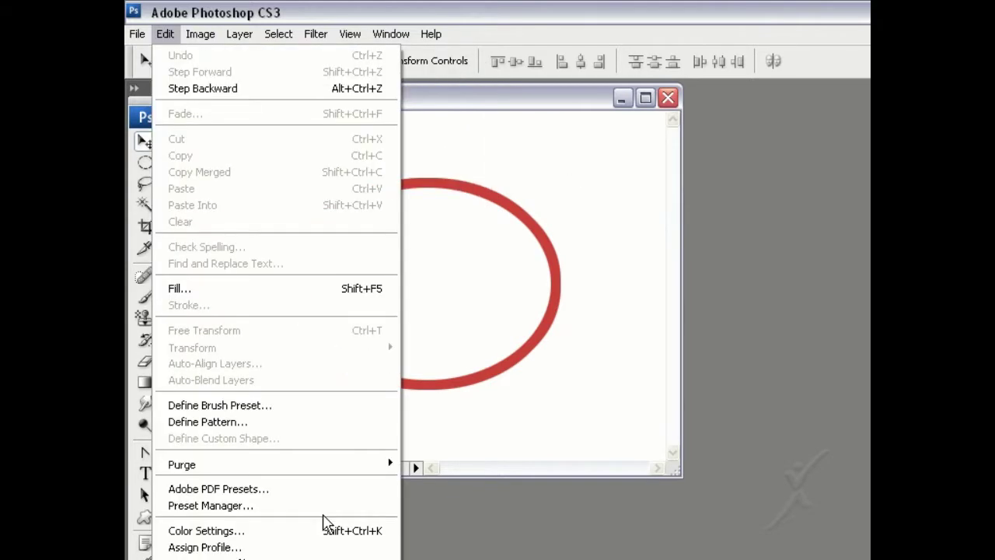
{"action": "left_click", "coordinate": [331, 555]}
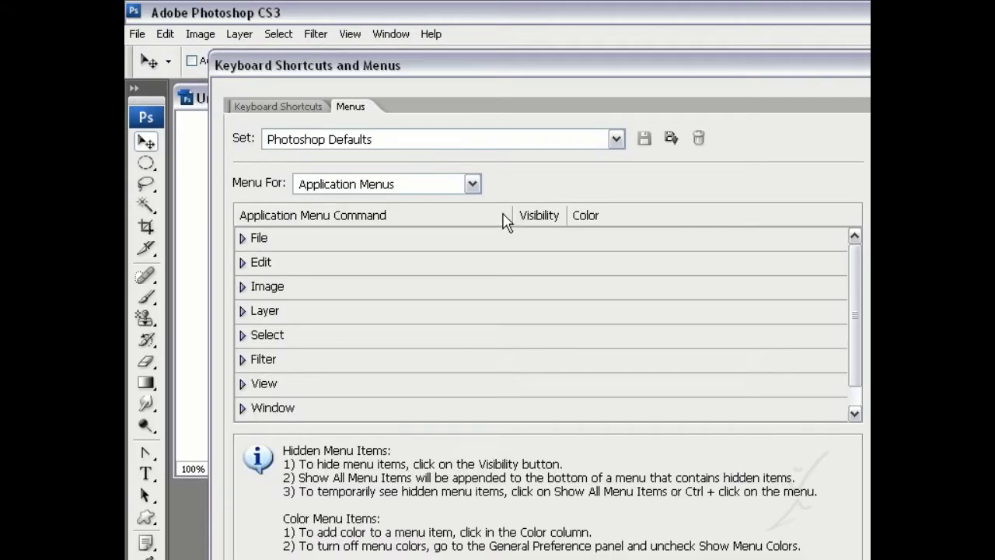
{"action": "left_click", "coordinate": [472, 184]}
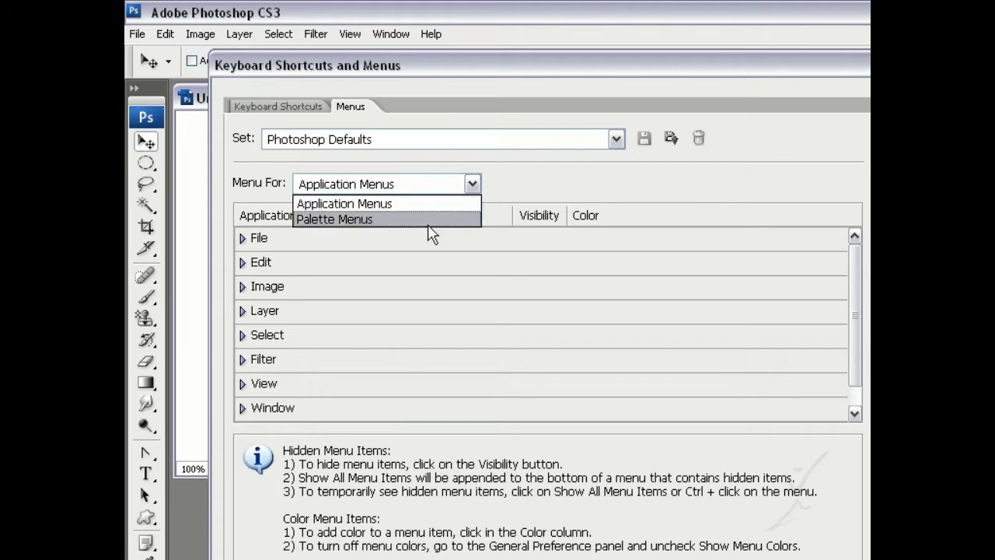
{"action": "left_click", "coordinate": [584, 191]}
{"action": "left_click", "coordinate": [615, 138]}
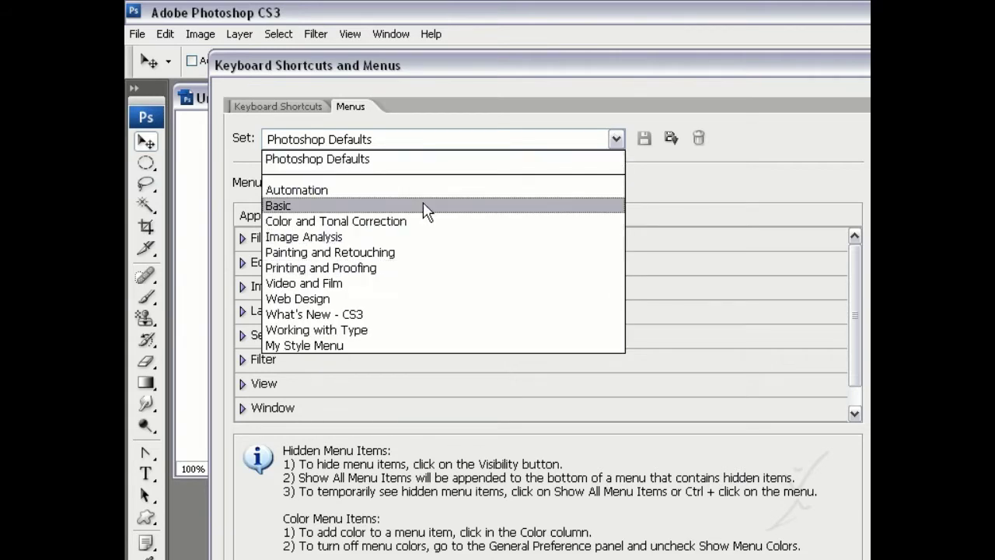
{"action": "left_click", "coordinate": [389, 314]}
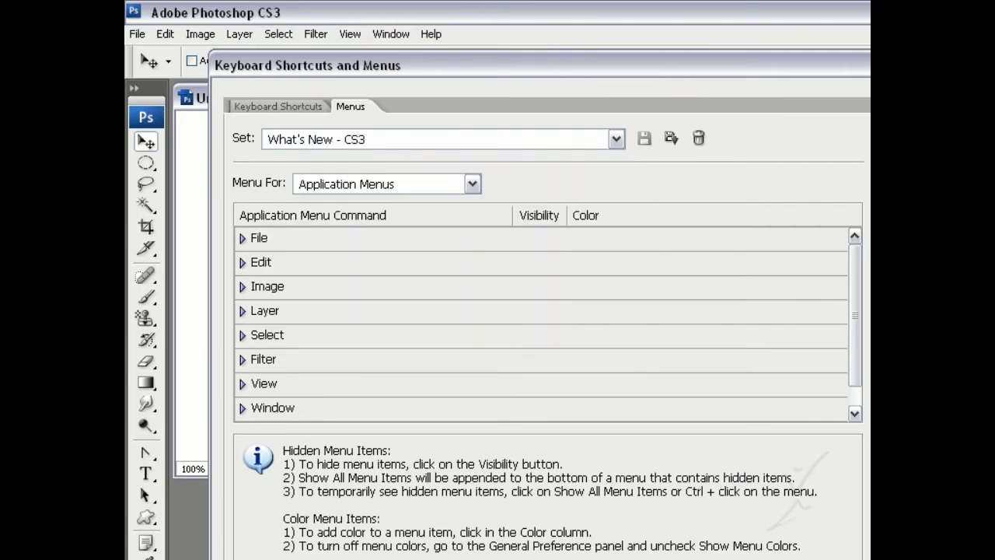
{"action": "key", "text": "Return"}
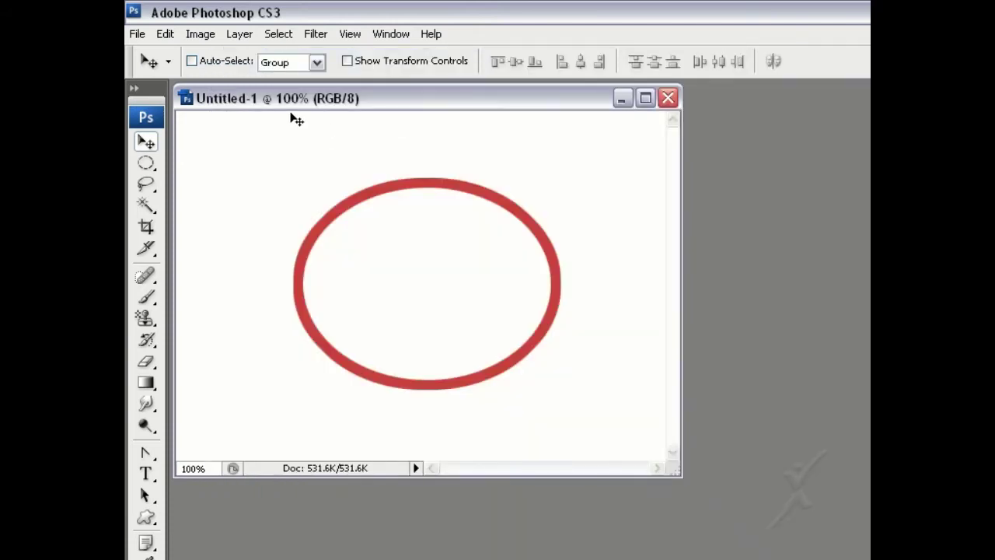
Summarize the Edit > Keyboard Shortcuts defaults to 'Photoshop Defaults.htm' on the Desktop.
{"action": "left_click", "coordinate": [138, 35]}
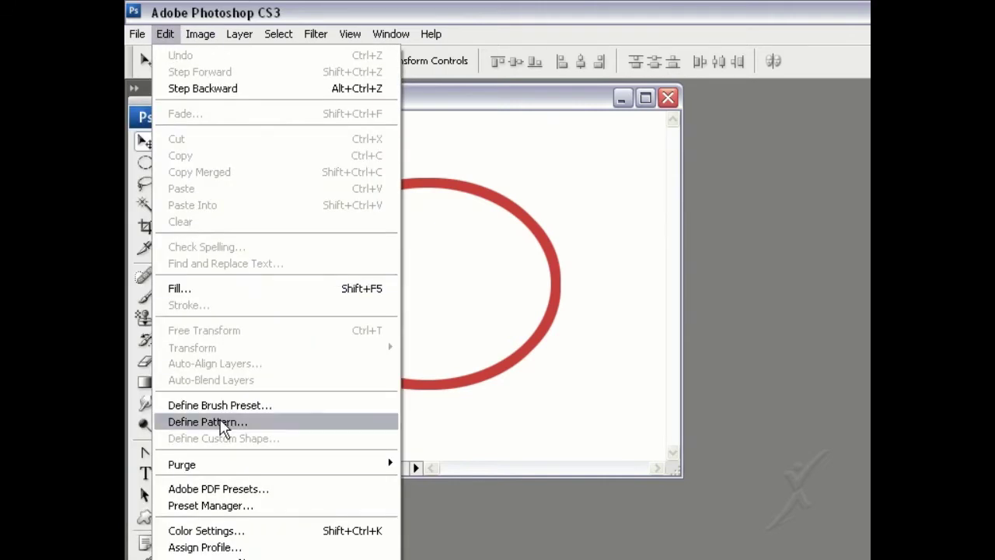
{"action": "left_click", "coordinate": [225, 558]}
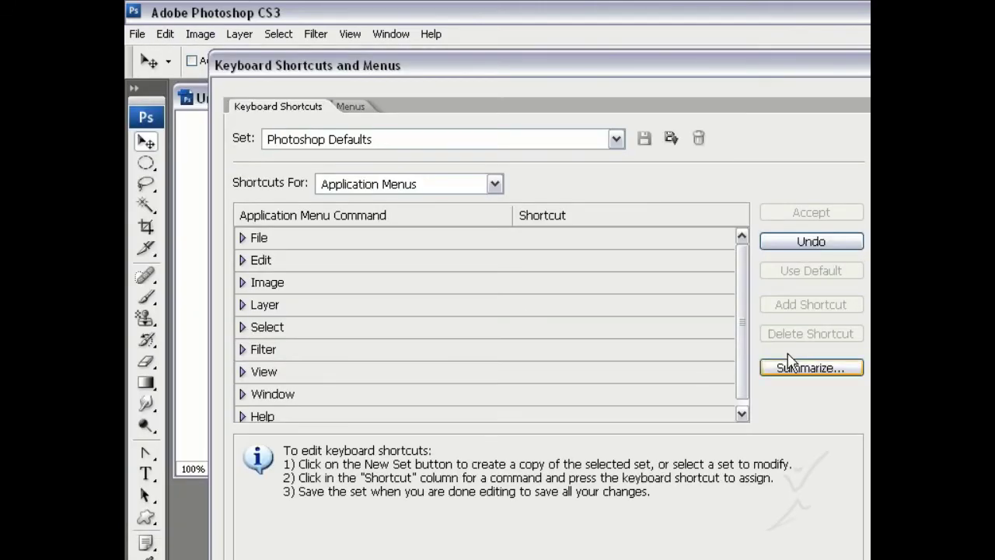
{"action": "left_click", "coordinate": [813, 376]}
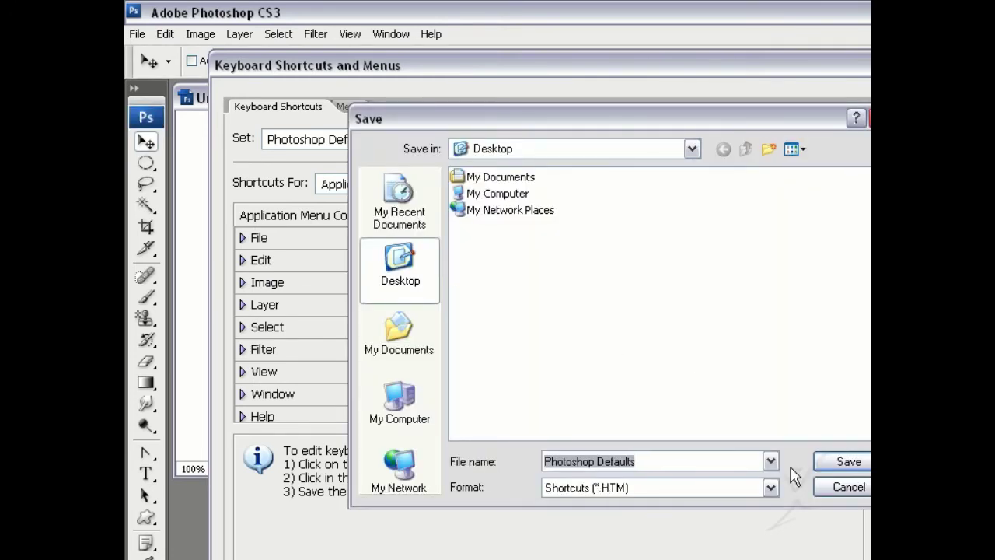
{"action": "left_click", "coordinate": [845, 467]}
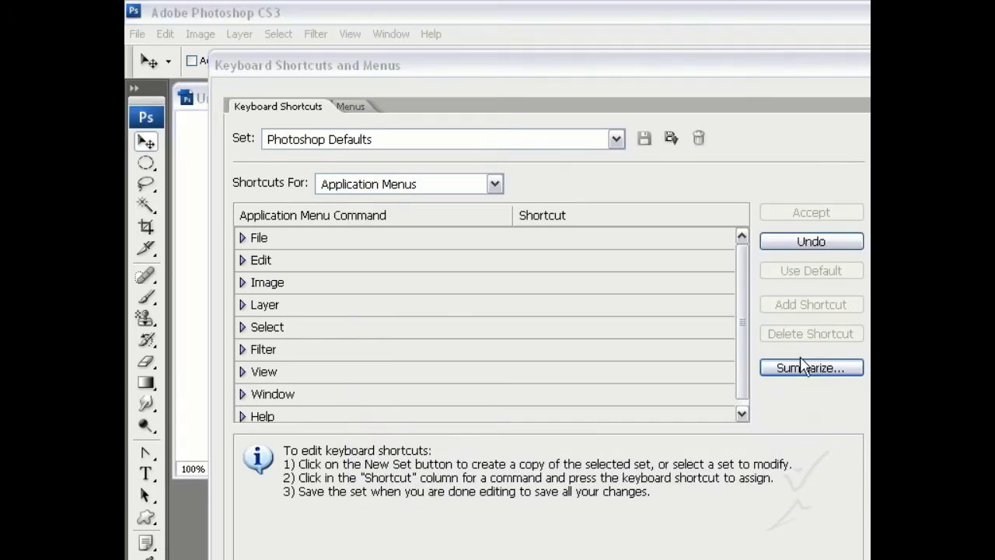